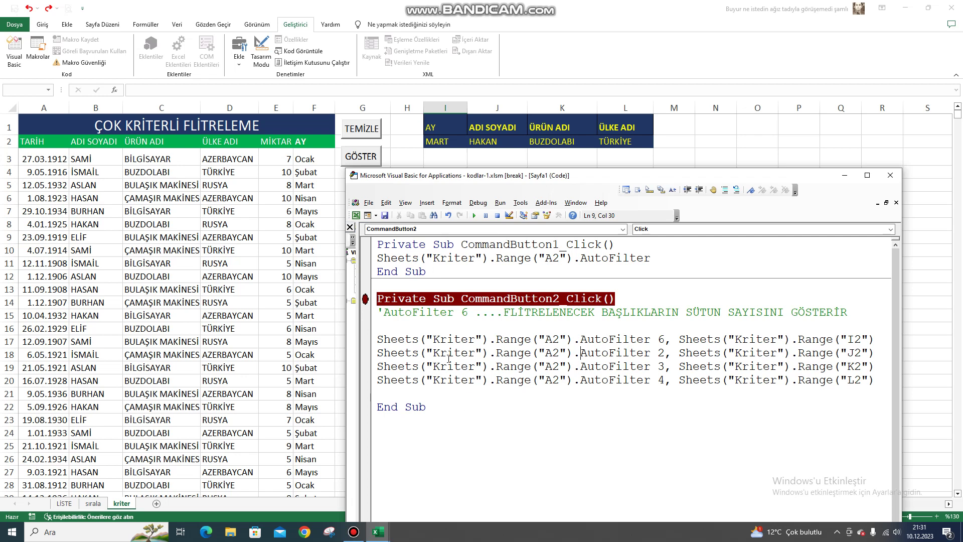
Step into the GÖSTER macro with F8 until its first AutoFilter line is highlighted.
key(F8)
key(F8)
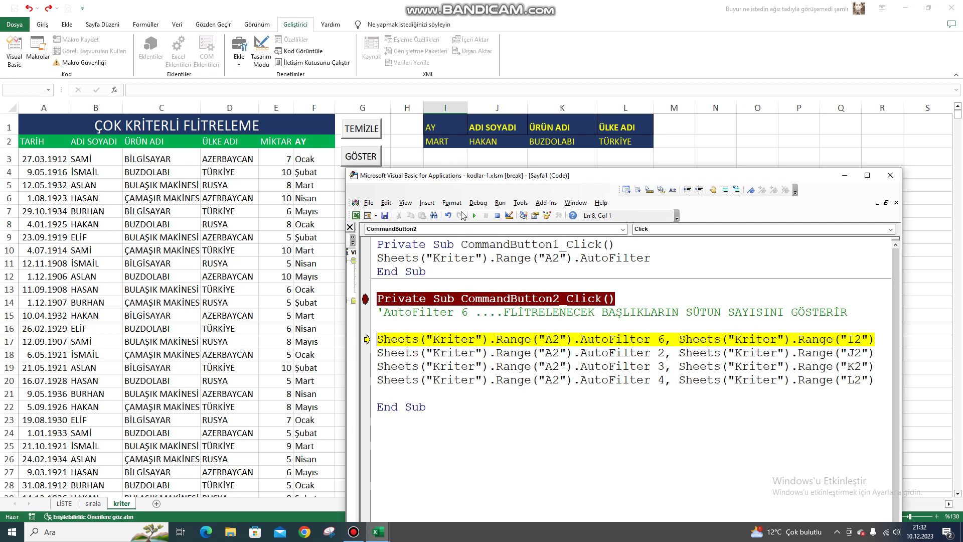
Step through the month (I2) and name (J2) AutoFilter lines, checking the table after each.
key(F8)
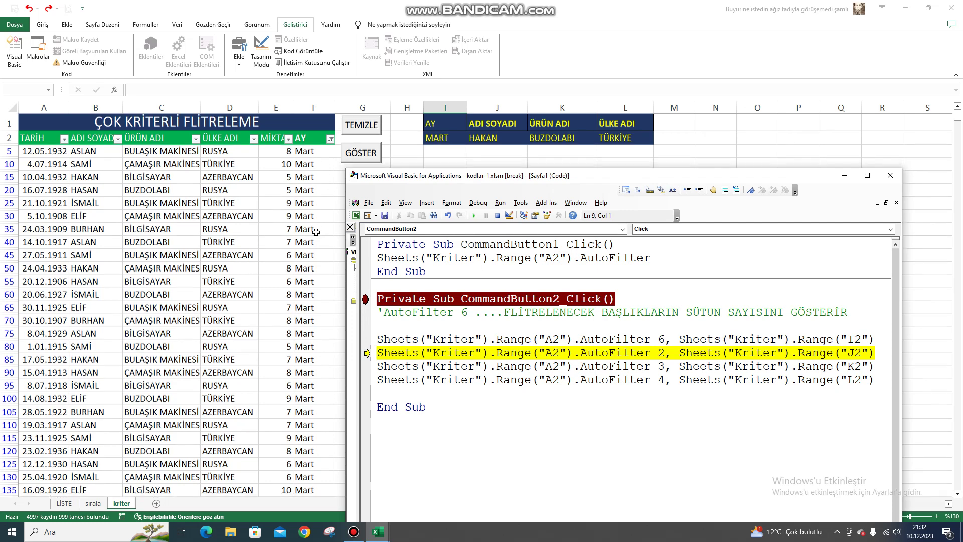
scroll(317, 227, down, 4)
scroll(316, 230, down, 3)
scroll(315, 239, up, 2)
scroll(315, 239, up, 3)
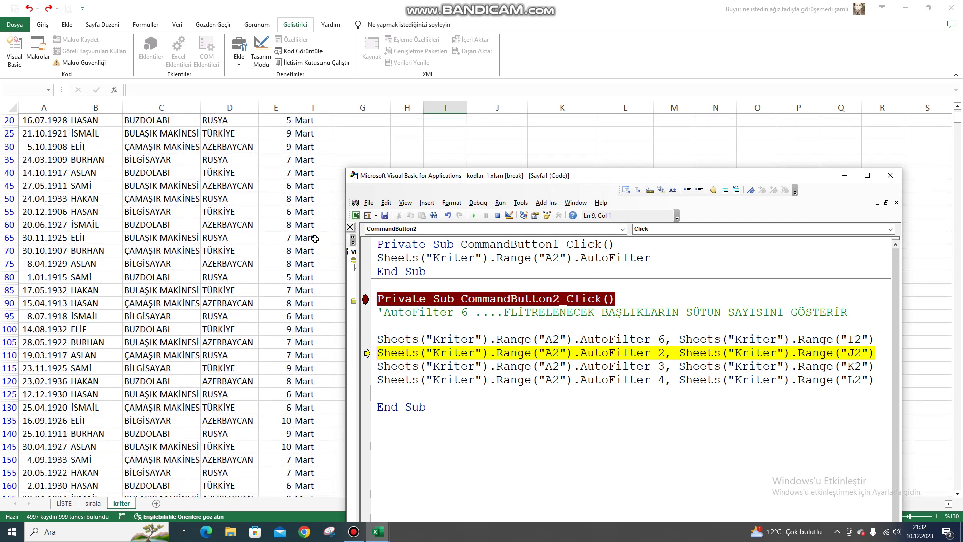
scroll(315, 239, up, 2)
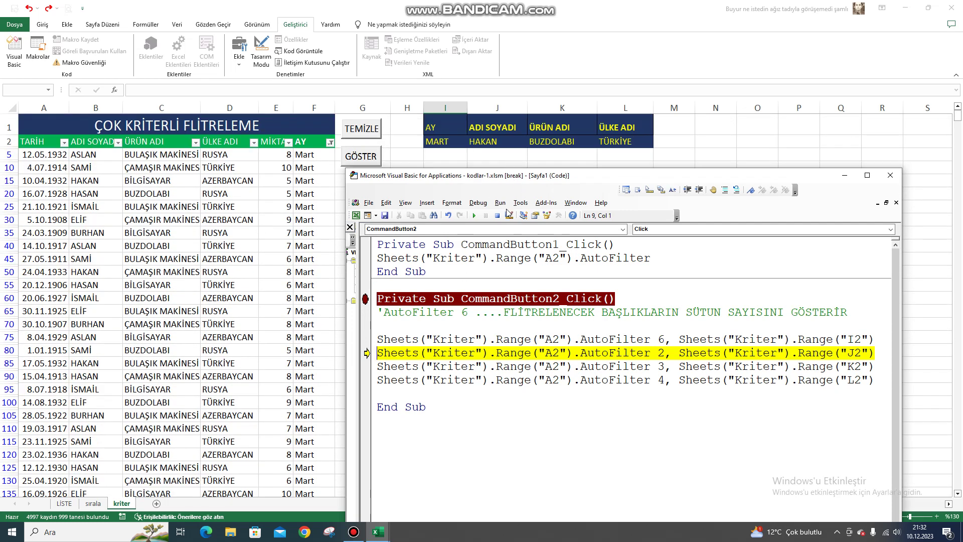
key(F8)
scroll(106, 270, down, 2)
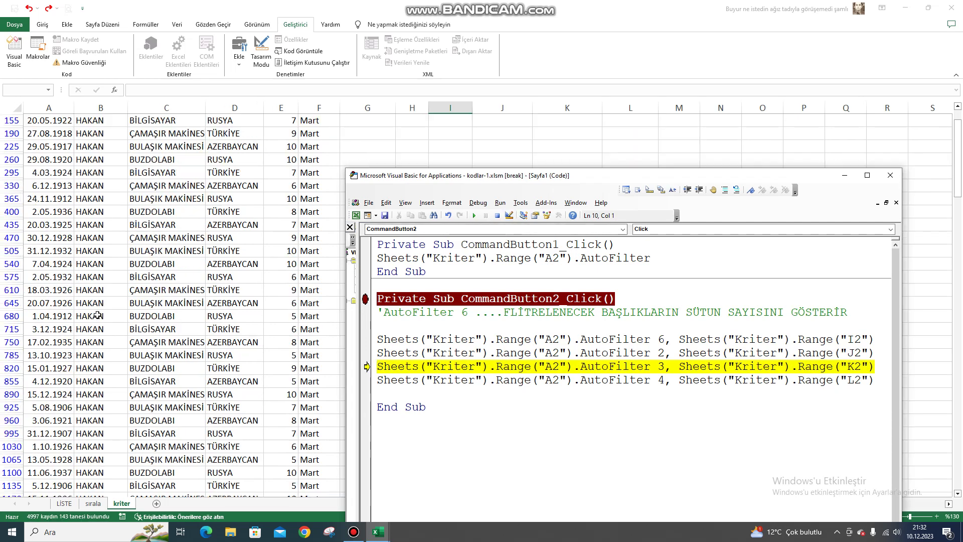
scroll(103, 286, down, 1)
scroll(100, 301, up, 1)
scroll(98, 315, up, 2)
scroll(98, 315, up, 1)
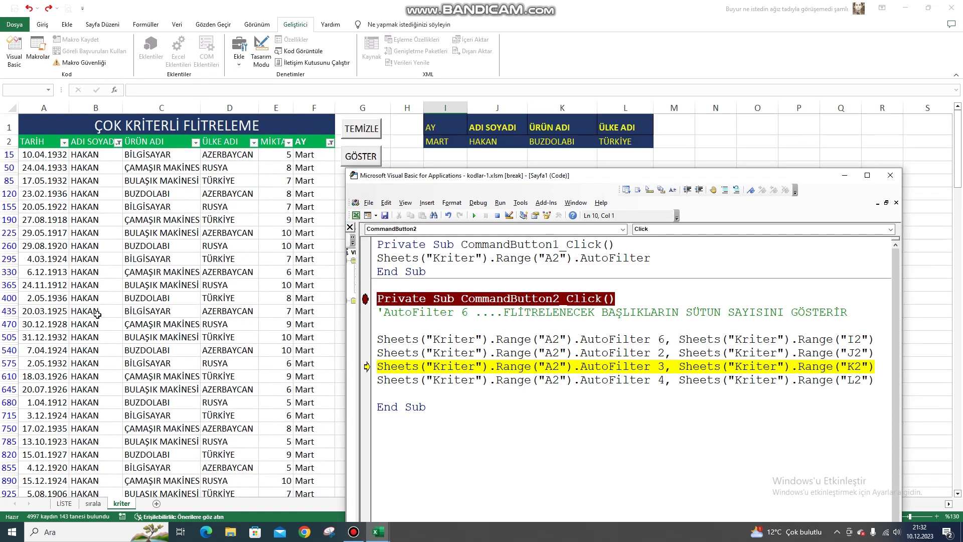
Apply the product (K2) and country (L2) filters to reach 11 records, then remove the breakpoint.
key(F8)
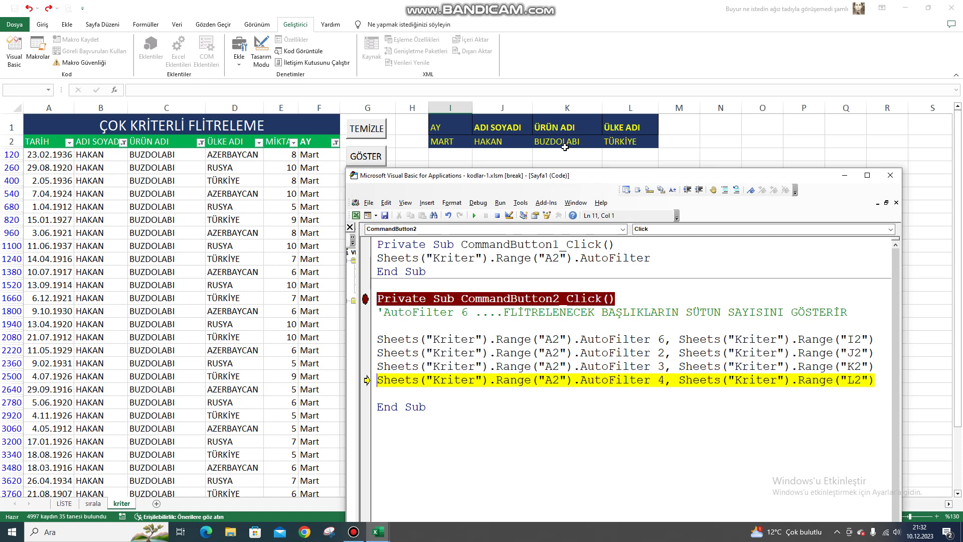
scroll(100, 301, down, 4)
scroll(105, 306, up, 1)
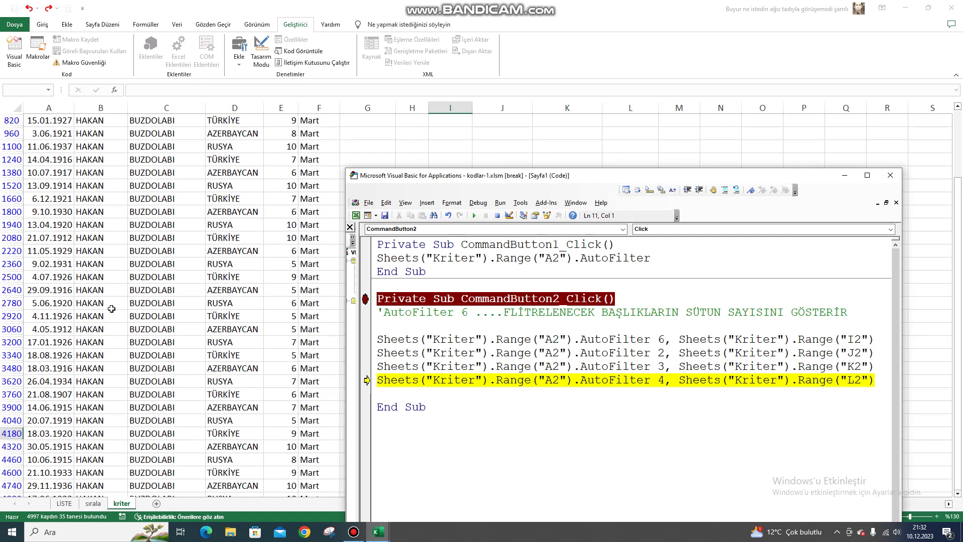
scroll(111, 309, up, 3)
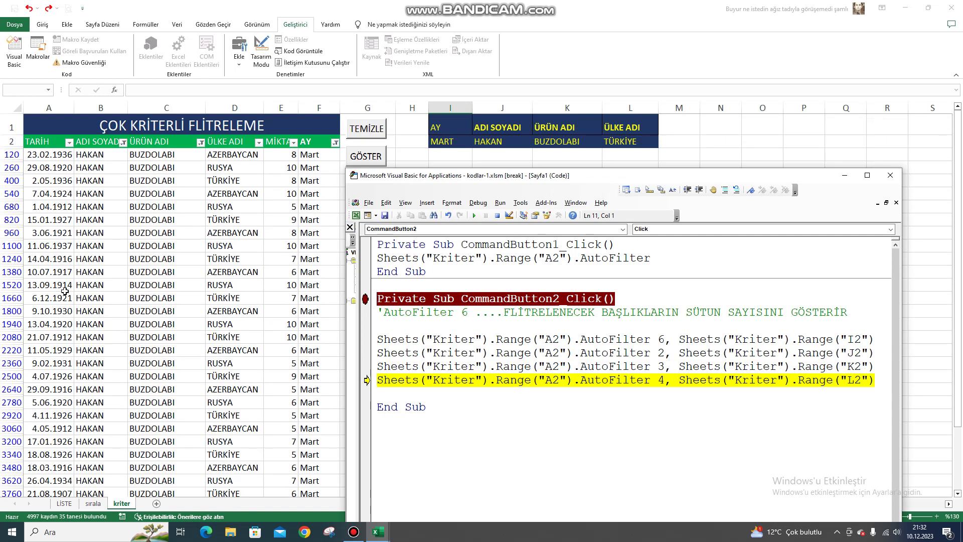
key(F8)
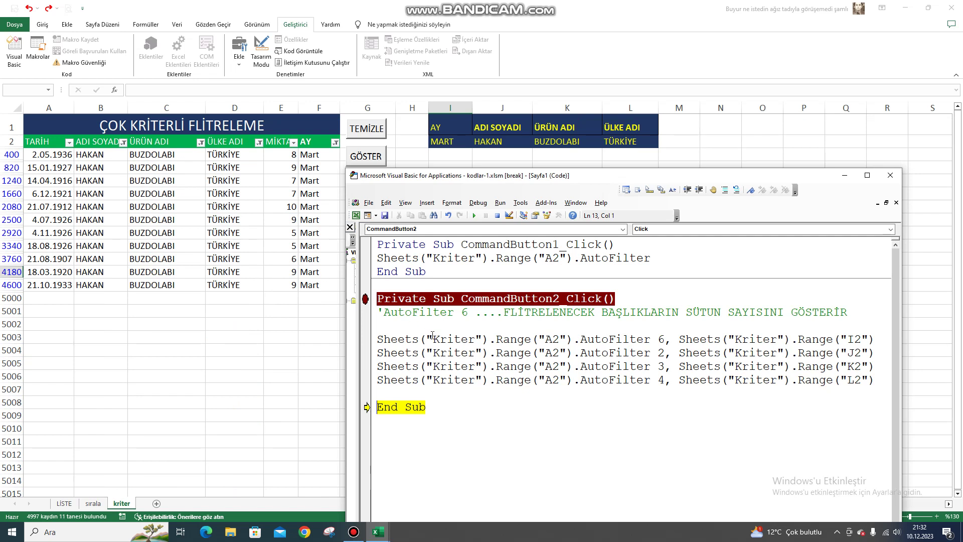
click(364, 299)
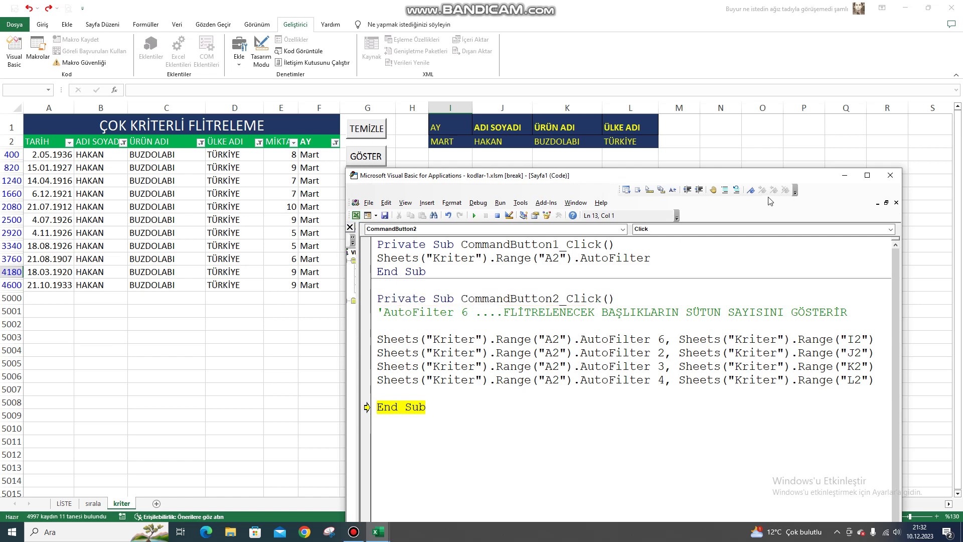
Close the VBA editor, confirm stopping the debugger and return to the worksheet.
click(866, 177)
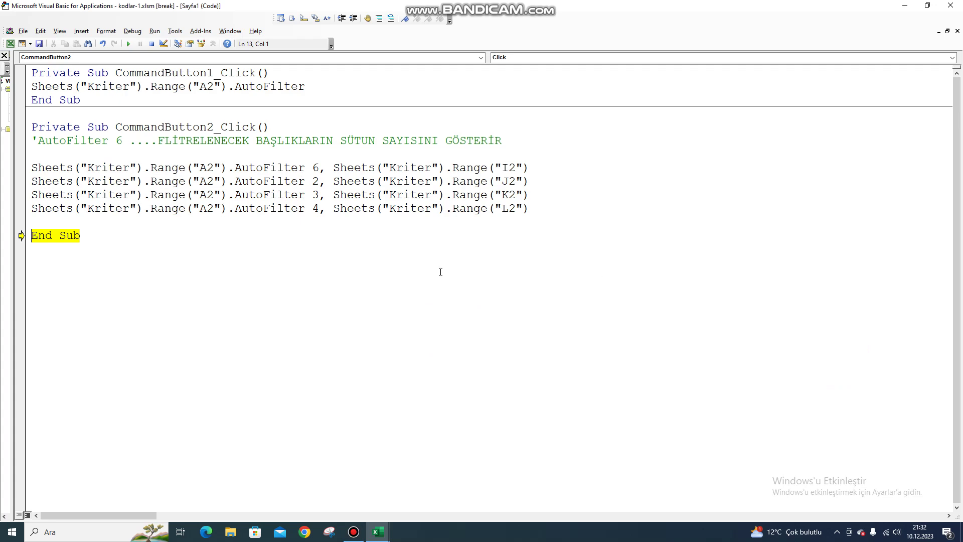
click(951, 6)
click(431, 304)
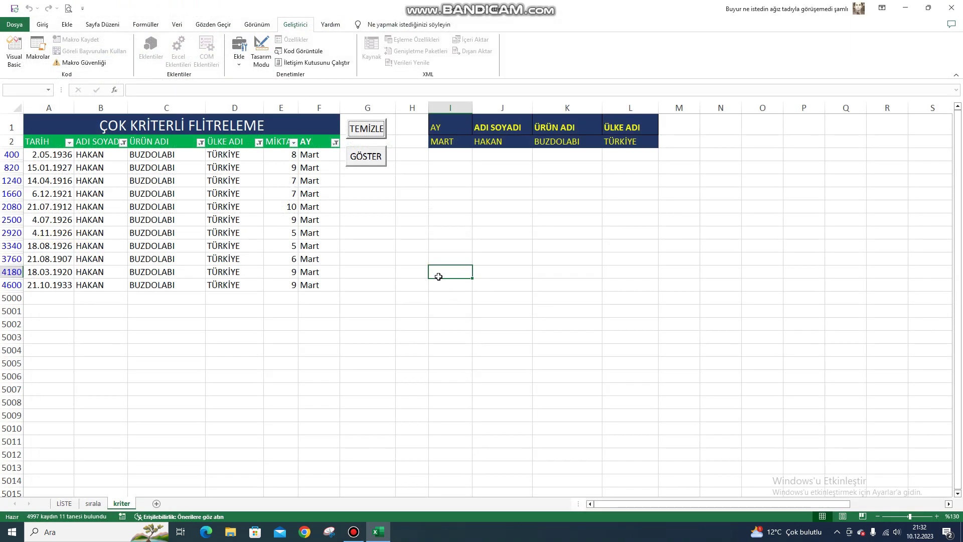
click(412, 233)
Set I2 to ŞUBAT, pick a different person in J2, and rerun GÖSTER.
click(467, 142)
click(476, 143)
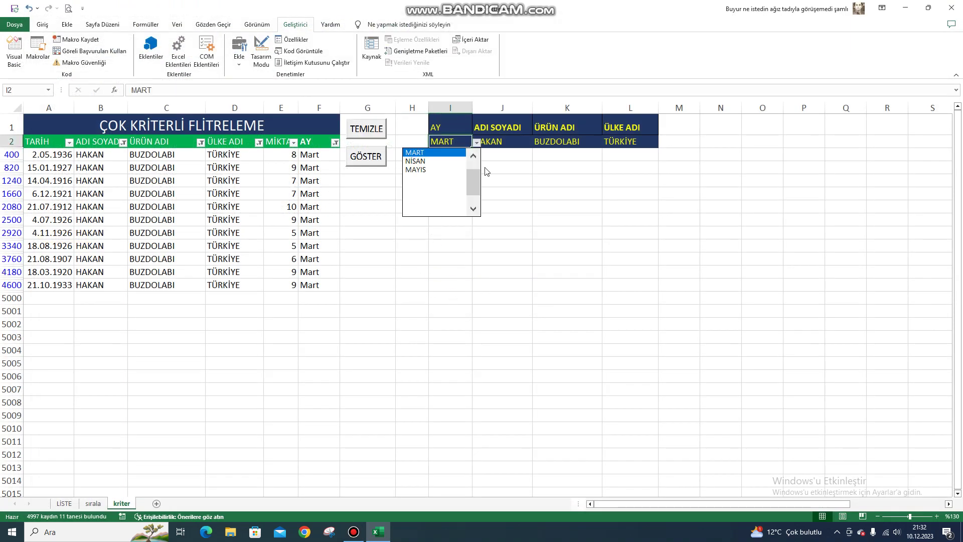
key(Down)
key(Down)
key(Down)
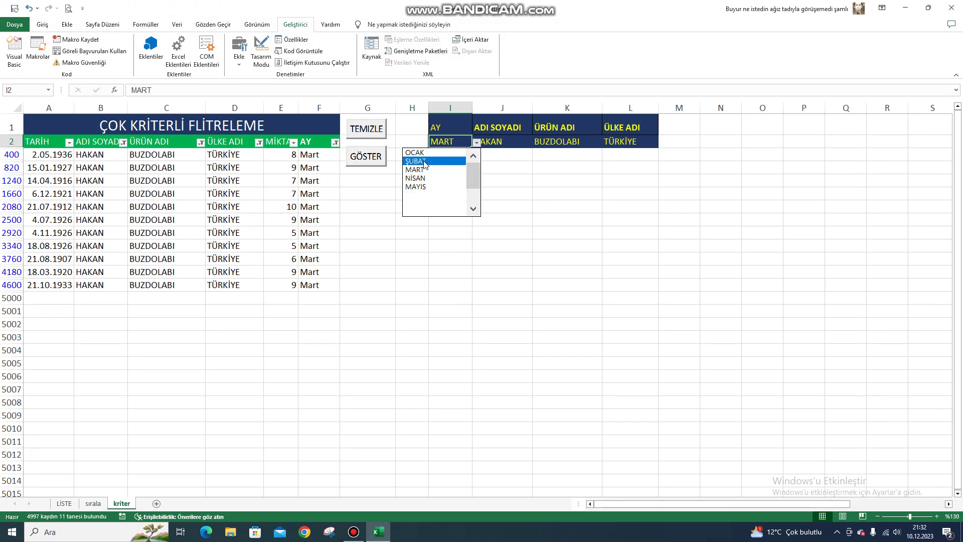
click(414, 161)
click(506, 142)
click(536, 143)
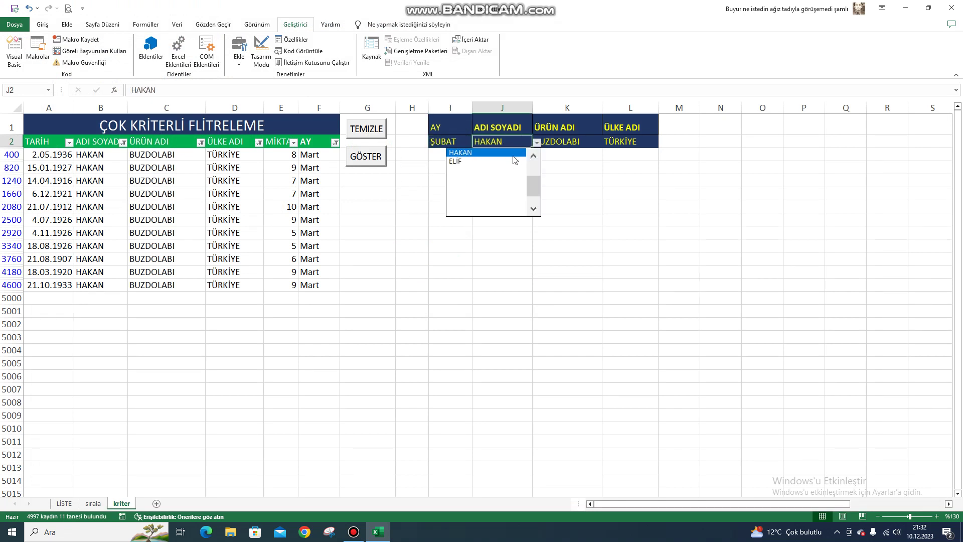
scroll(481, 176, up, 3)
click(481, 161)
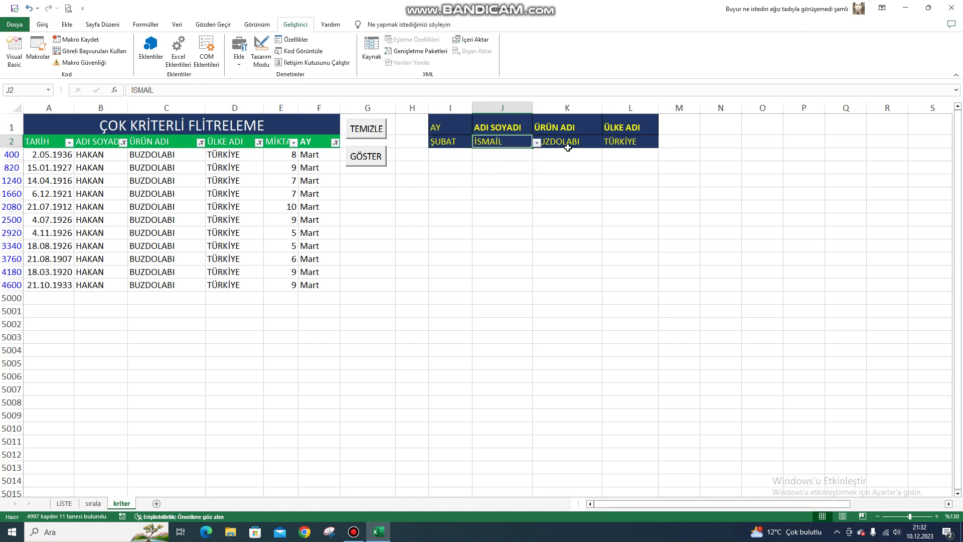
click(382, 164)
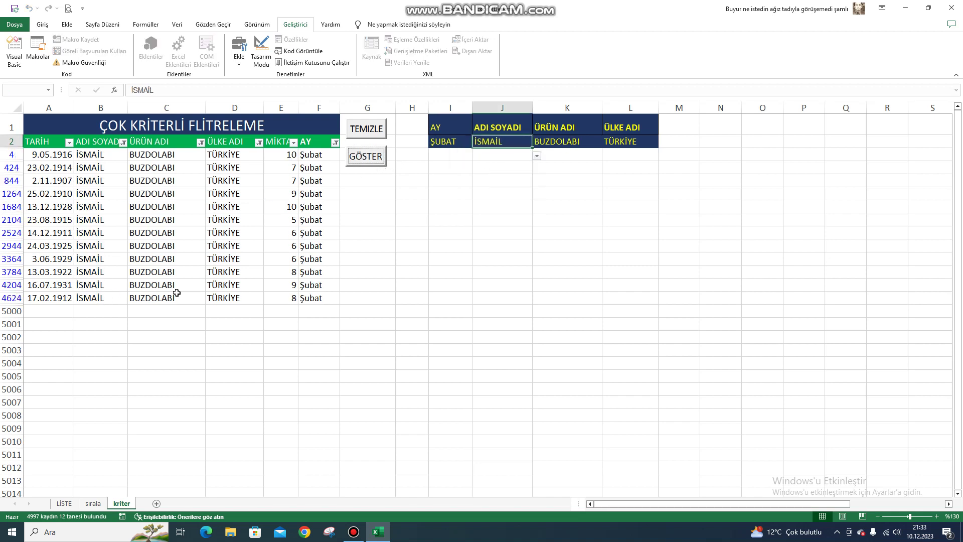
Set the L2 country to AZERBAYCAN and refilter with GÖSTER.
click(645, 141)
click(662, 143)
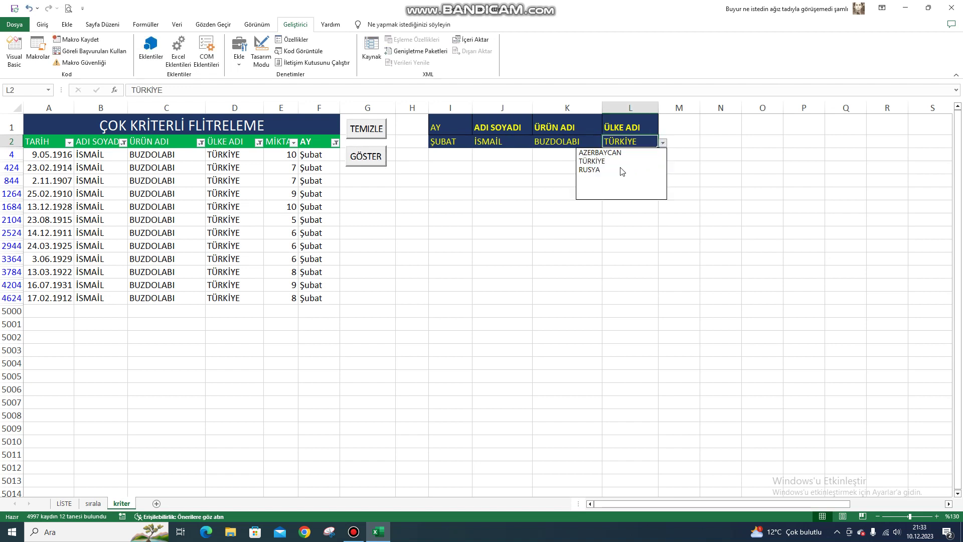
click(602, 153)
click(367, 160)
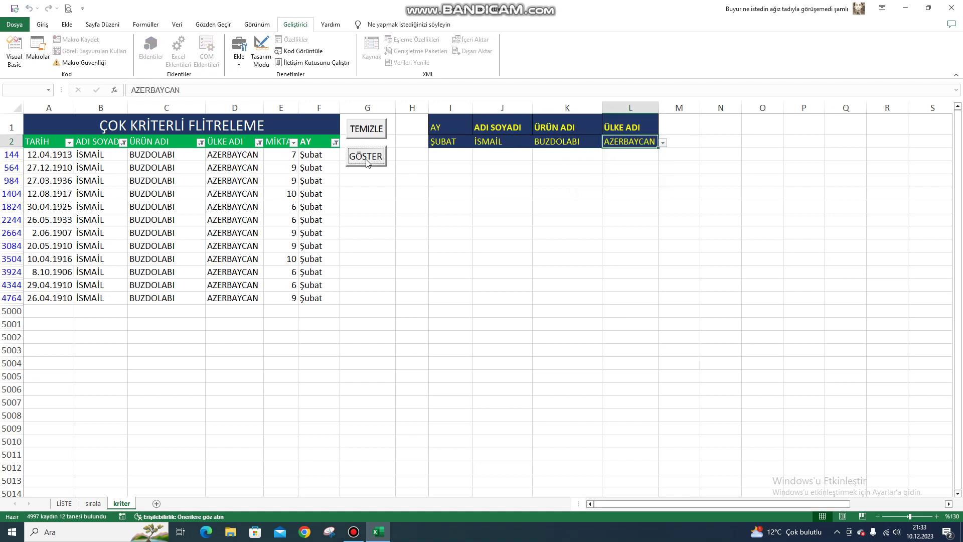
Set the K2 product to ÇAMAŞIR MAKİNESİ and refilter with GÖSTER.
click(556, 141)
click(606, 143)
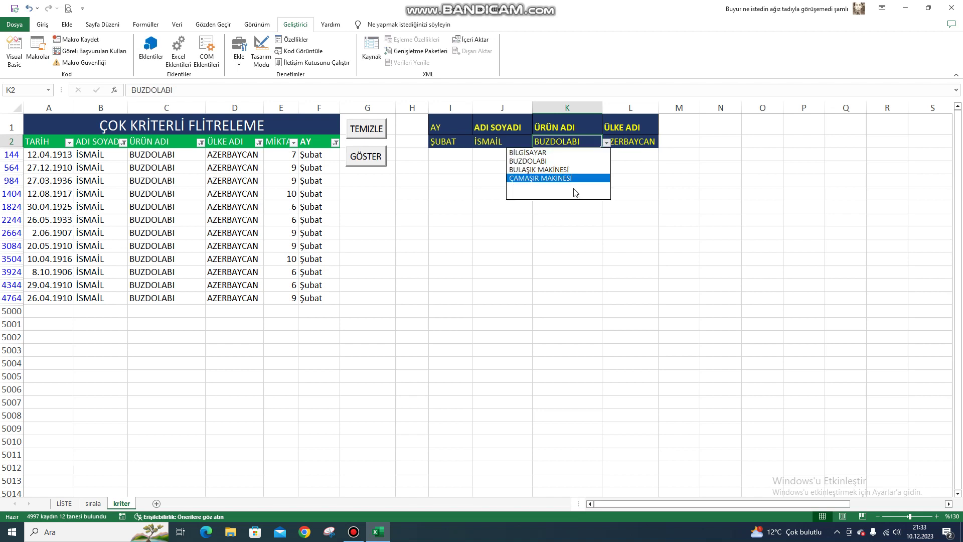
click(538, 179)
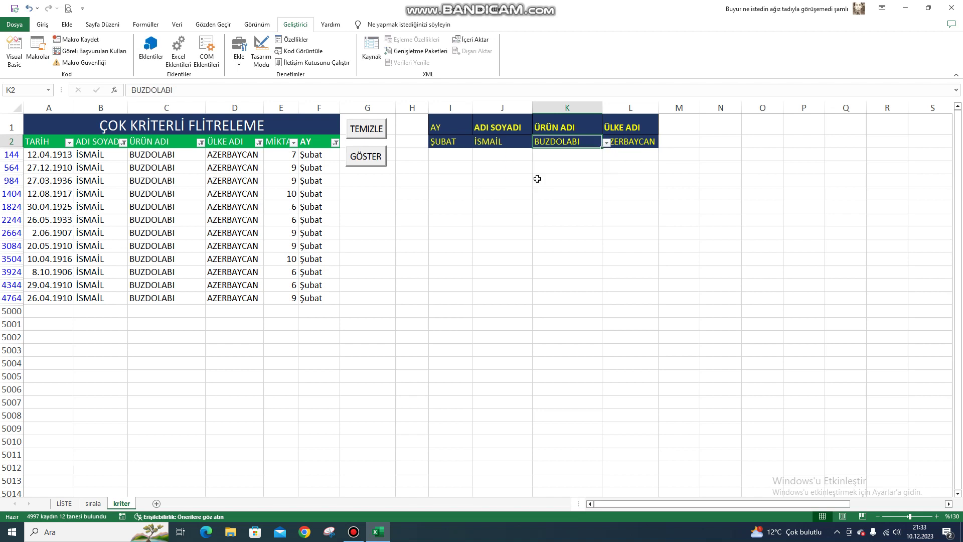
click(367, 162)
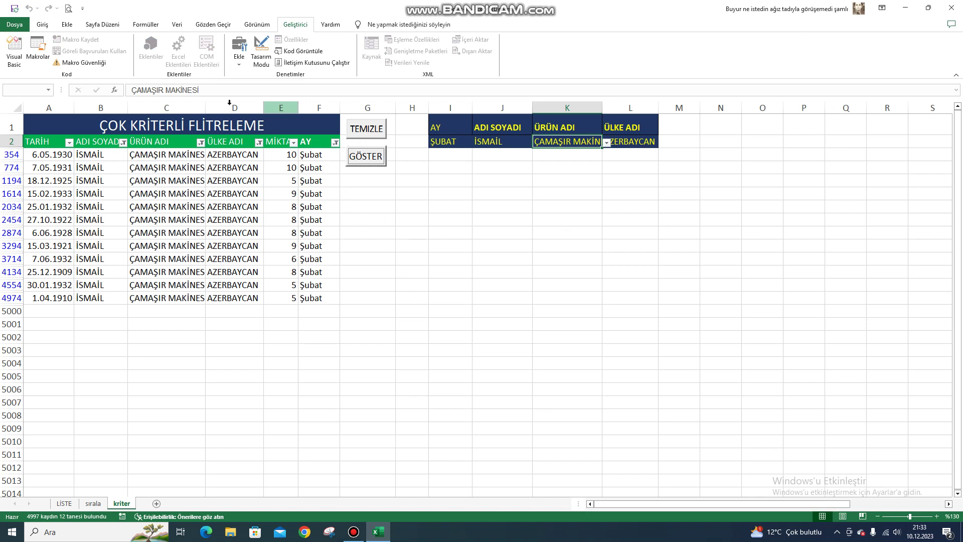
Review the macro line that clears the filter, then close the code editor.
click(14, 53)
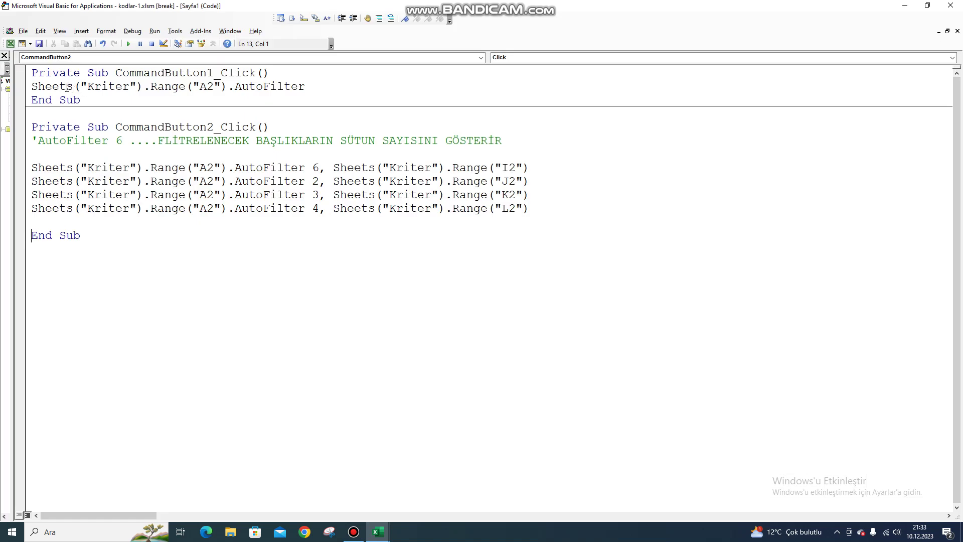
click(24, 86)
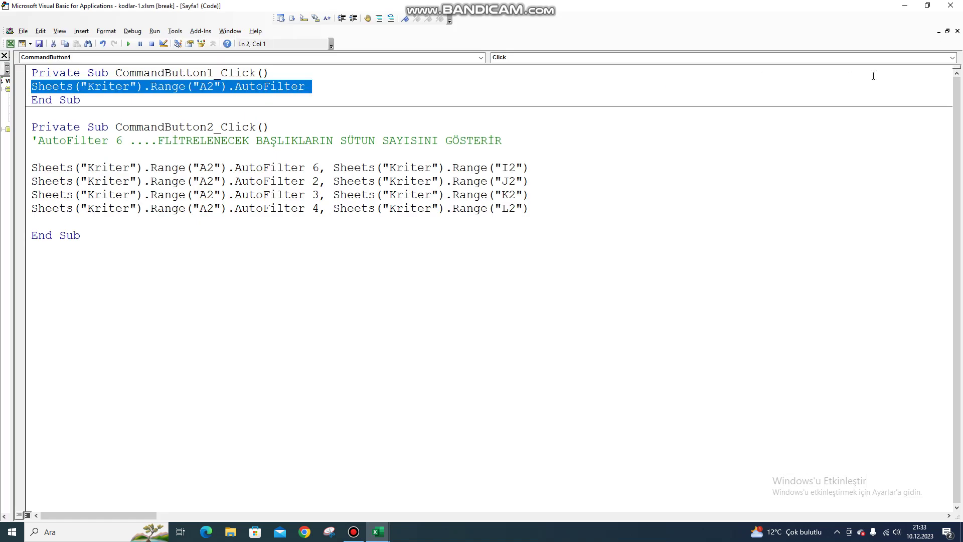
click(950, 6)
Press TEMİZLE to remove the AutoFilter and scroll through the full table.
click(351, 271)
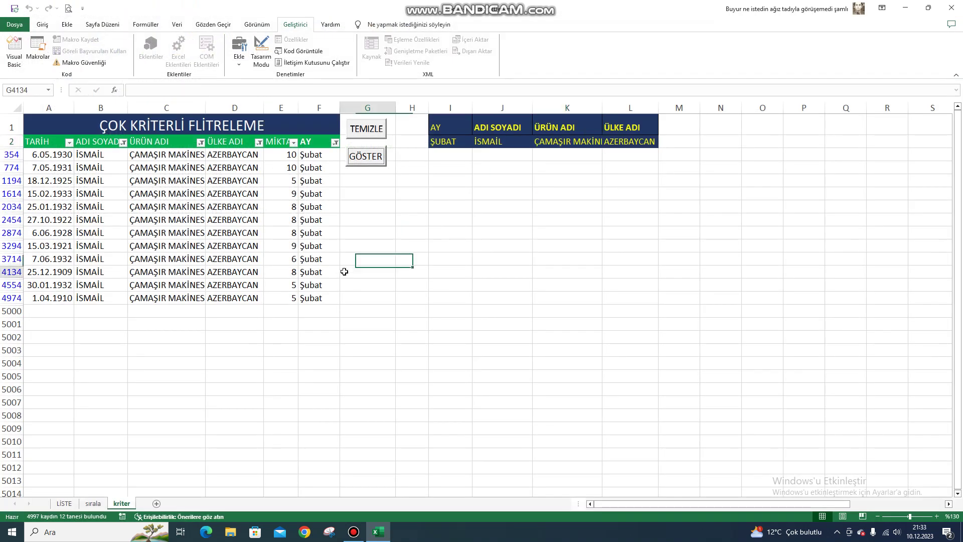
click(376, 131)
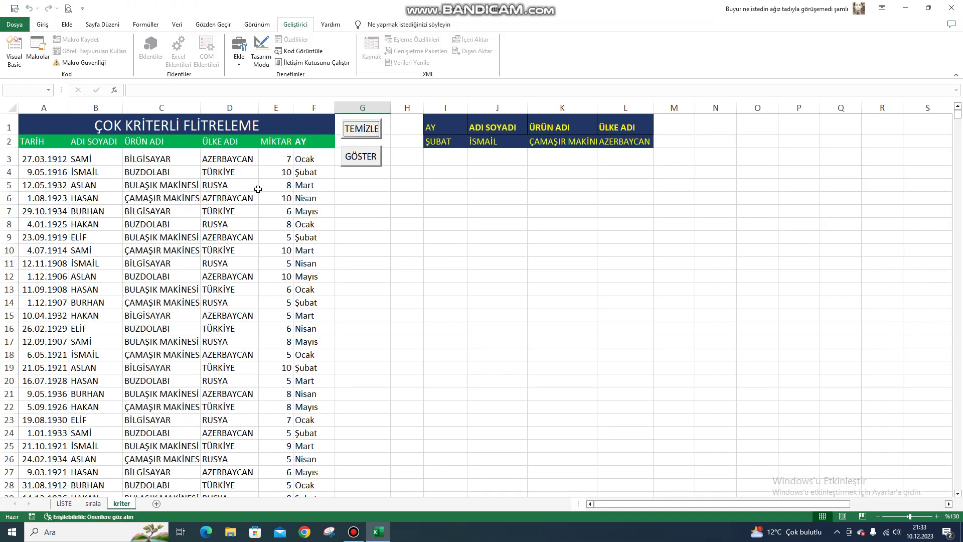
scroll(88, 233, down, 1)
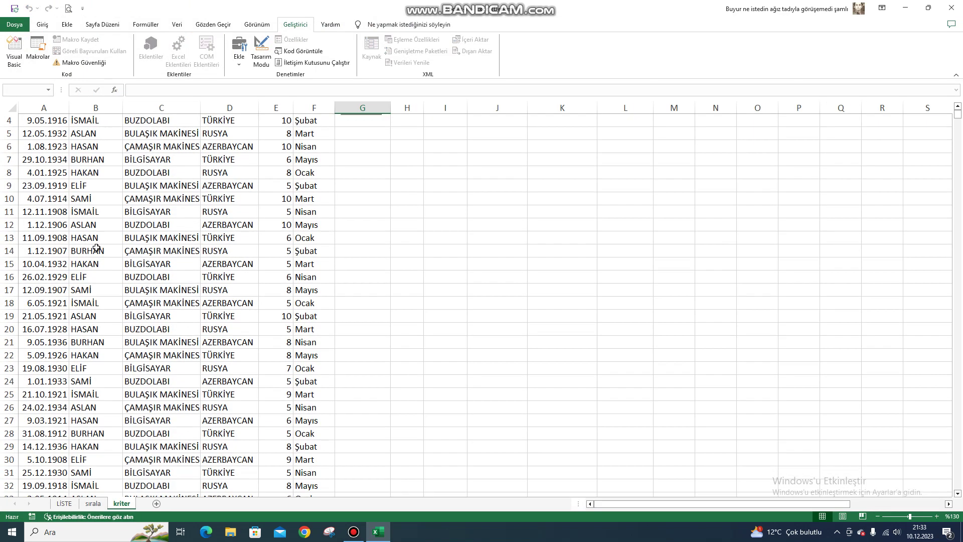
scroll(93, 241, down, 4)
scroll(96, 246, up, 4)
scroll(97, 249, up, 1)
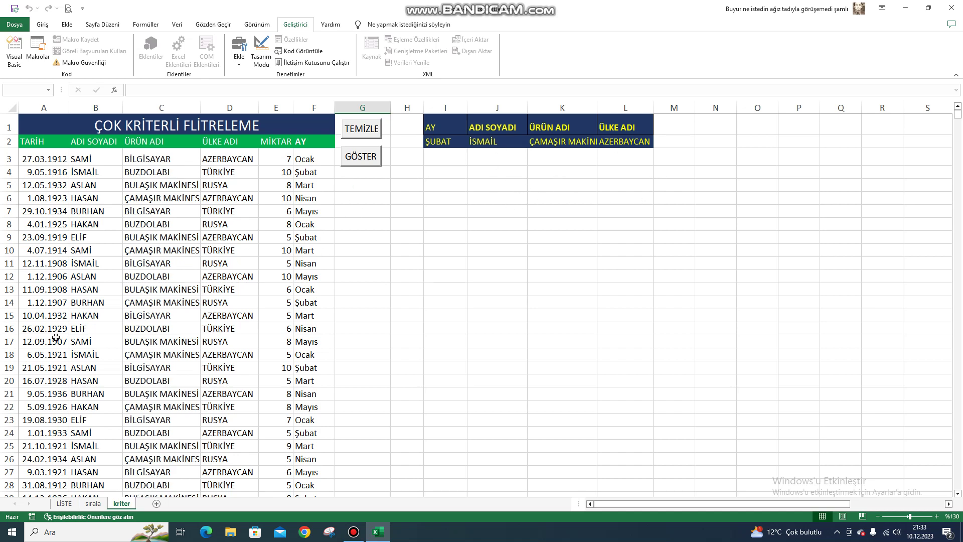
Copy the four AutoFilter lines from the CommandButton2 macro with Alt+F11.
key(alt+F11)
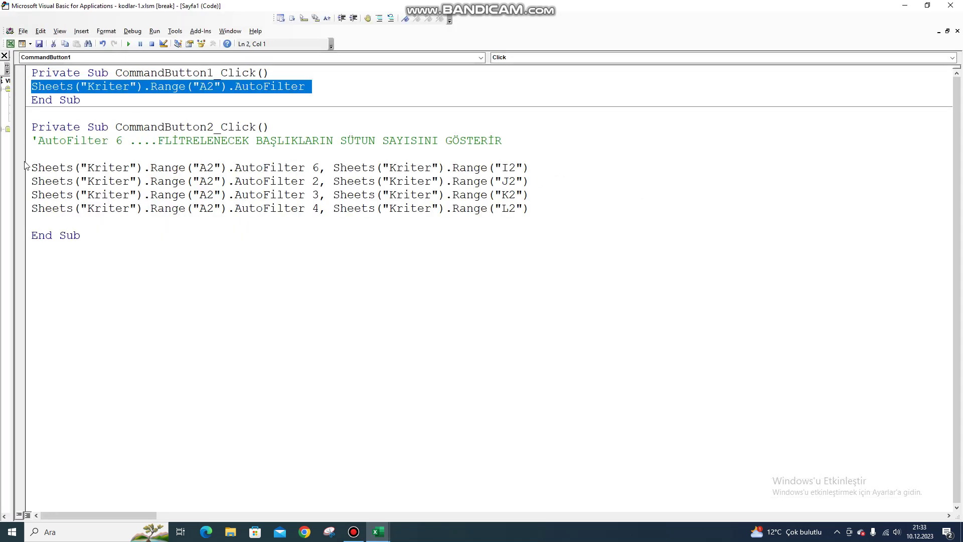
drag(32, 167, 515, 217)
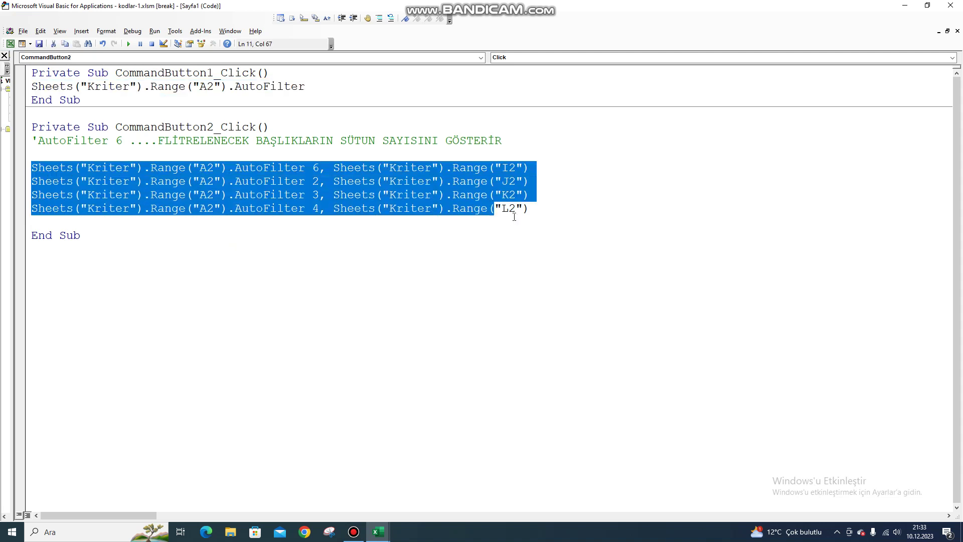
right_click(472, 194)
click(490, 206)
Create Worksheet_Change, delete SelectionChange, paste the AutoFilter lines there, and close the editor.
click(156, 57)
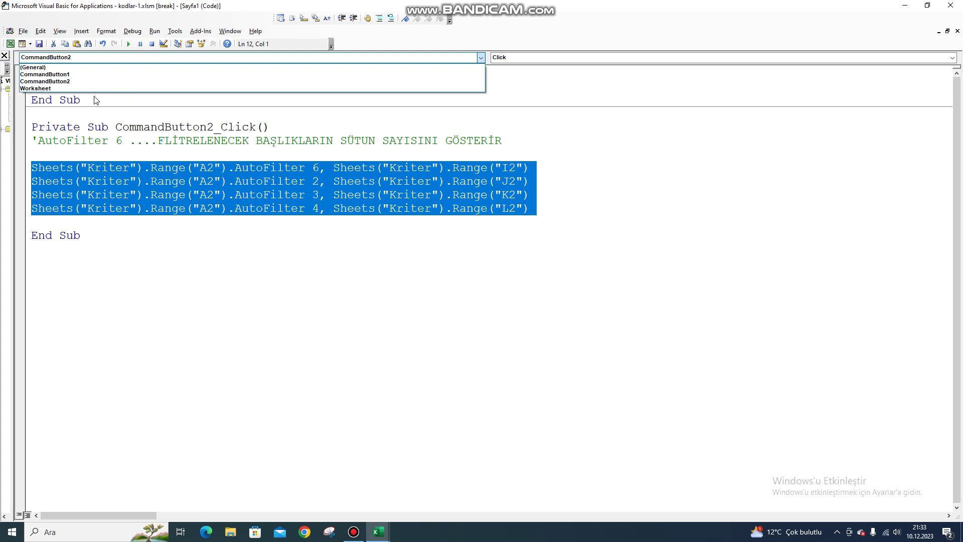
click(44, 90)
click(549, 57)
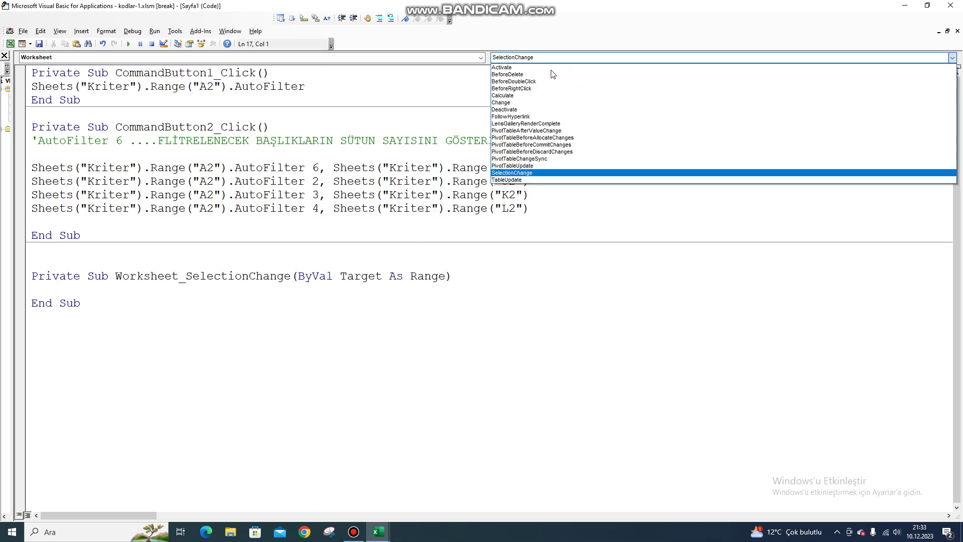
click(501, 103)
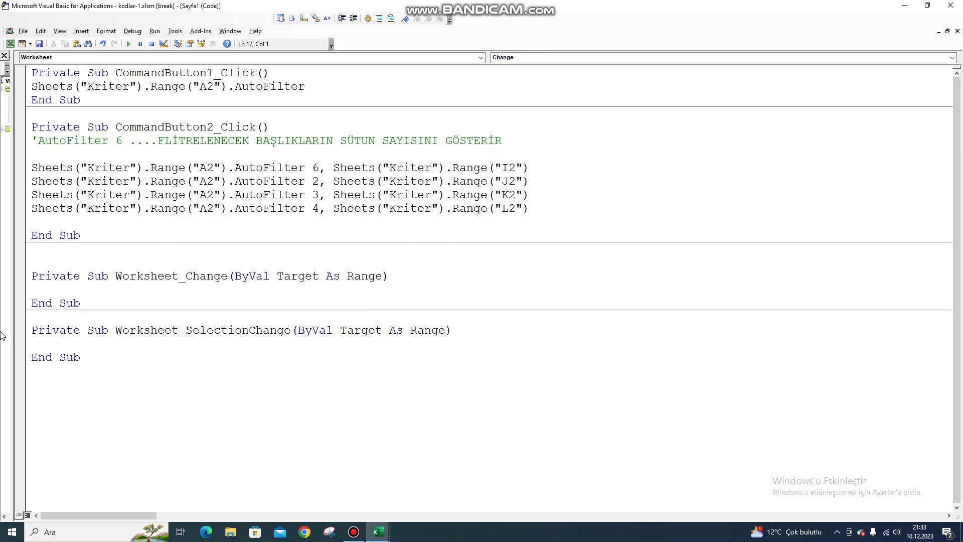
drag(31, 330, 84, 368)
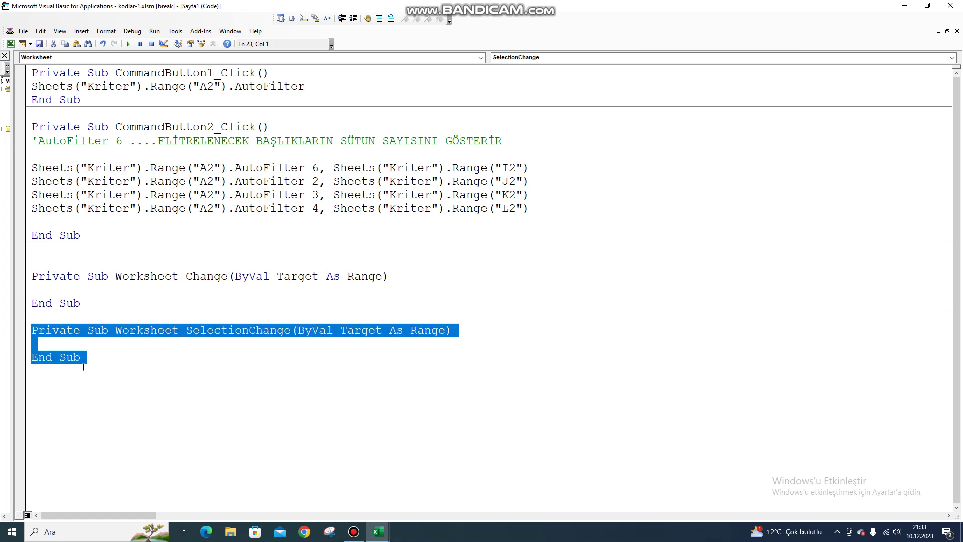
key(Delete)
click(36, 286)
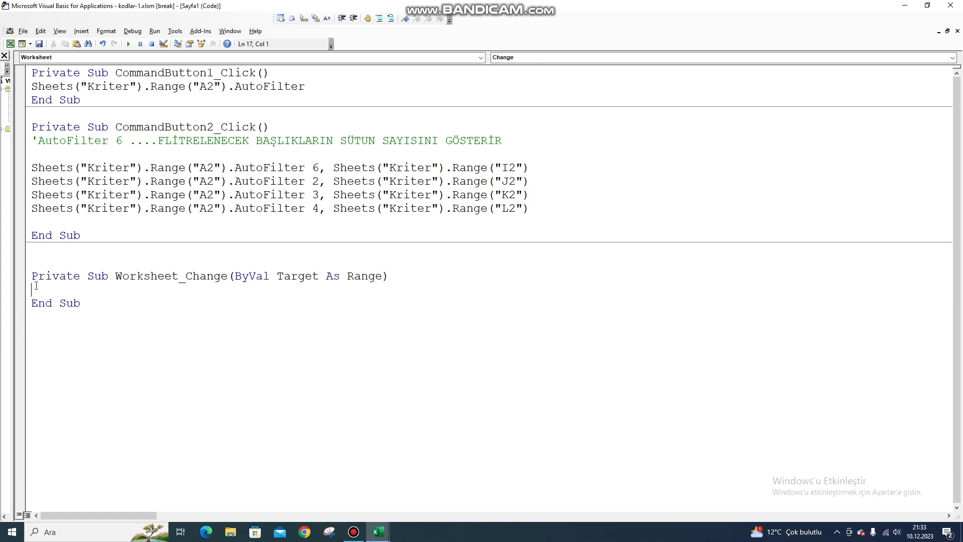
key(ctrl+v)
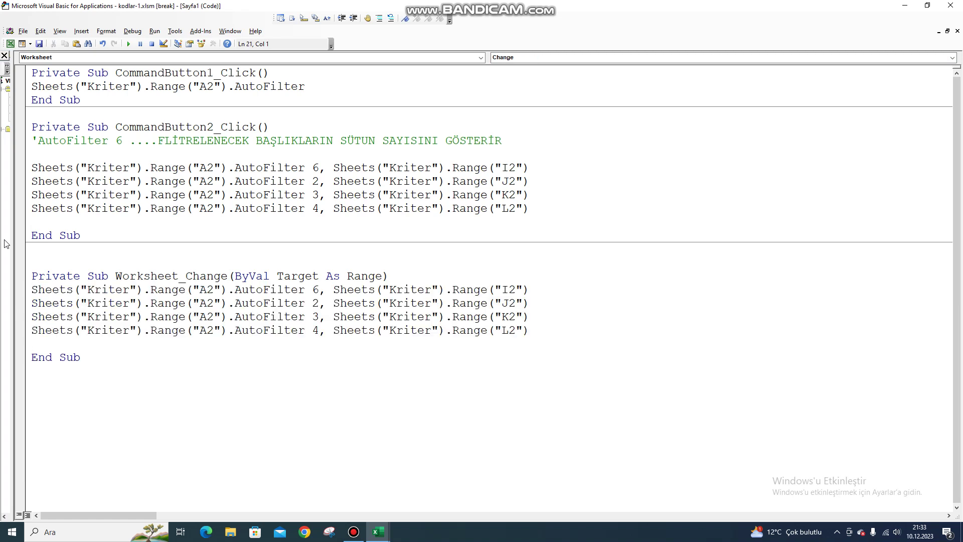
click(951, 6)
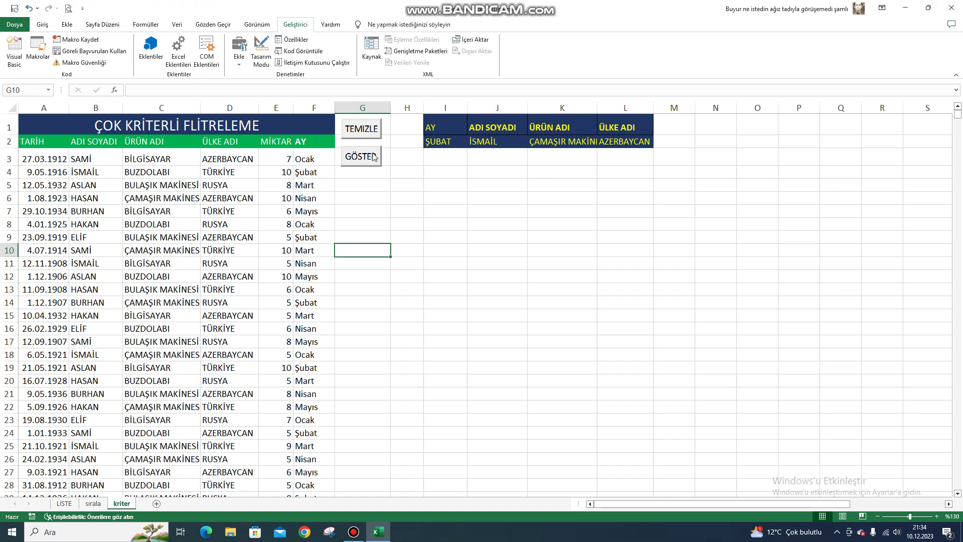
Set I2 to MAYIS and choose a different person in J2, letting the table auto-filter.
click(436, 144)
click(471, 142)
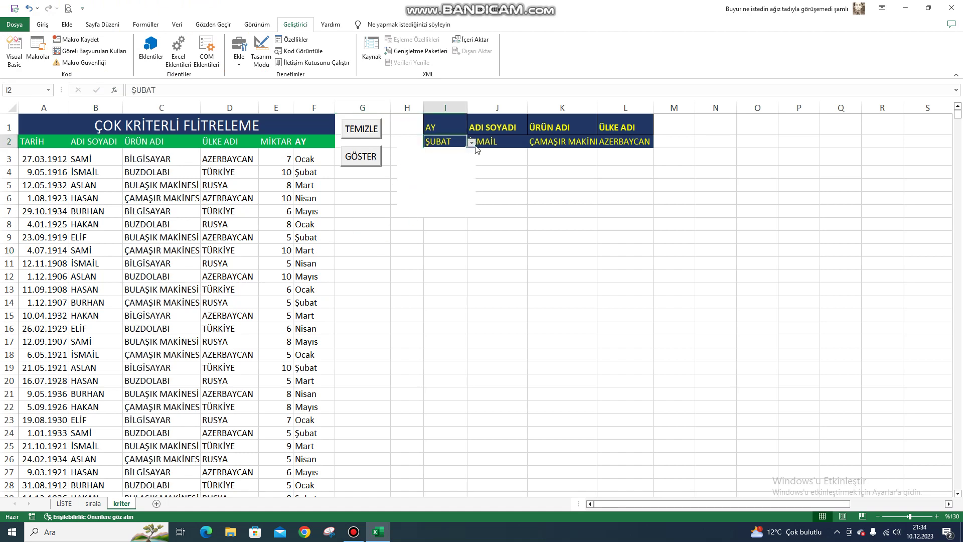
click(425, 178)
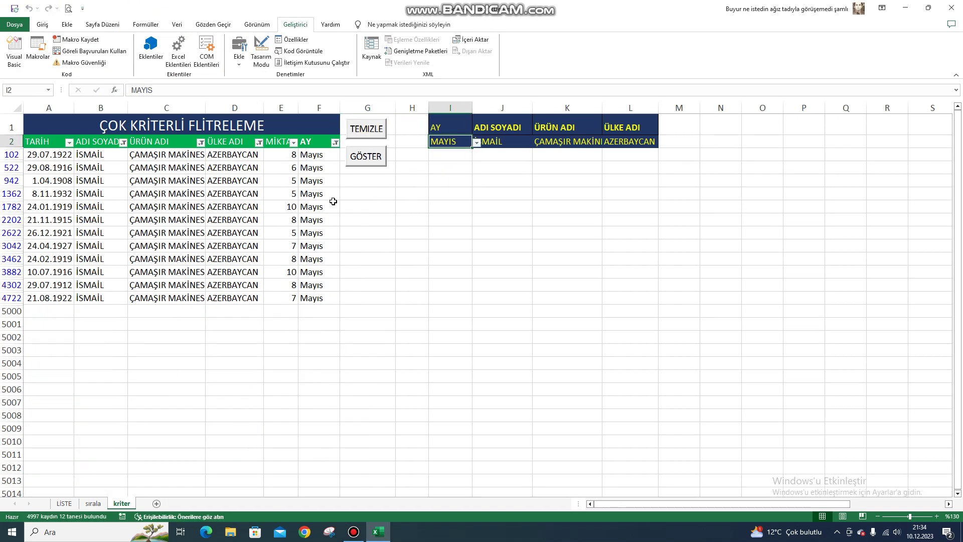
click(501, 144)
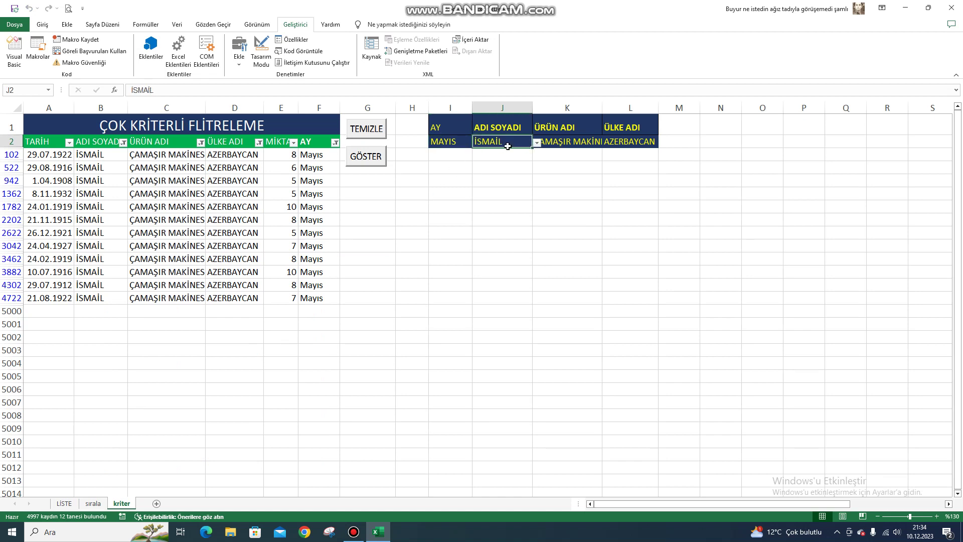
click(537, 143)
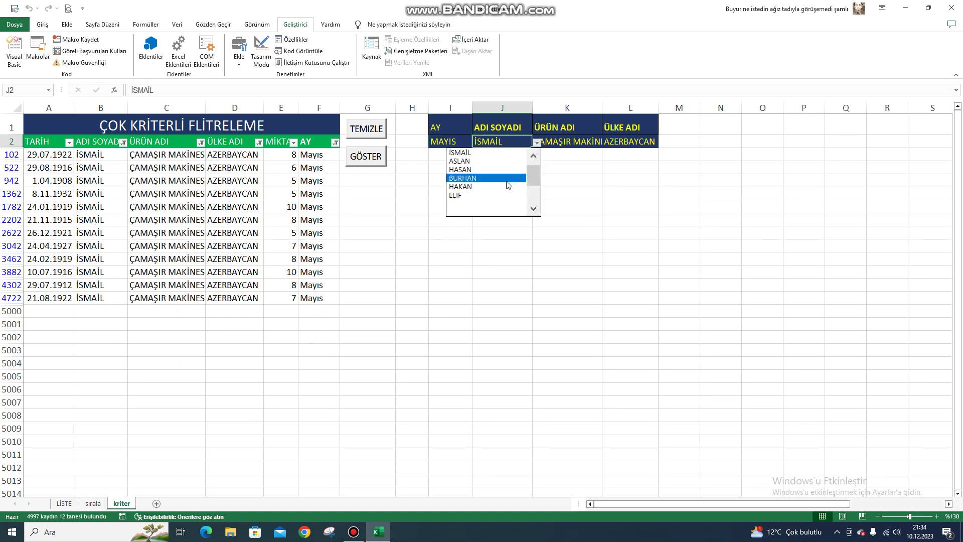
click(465, 166)
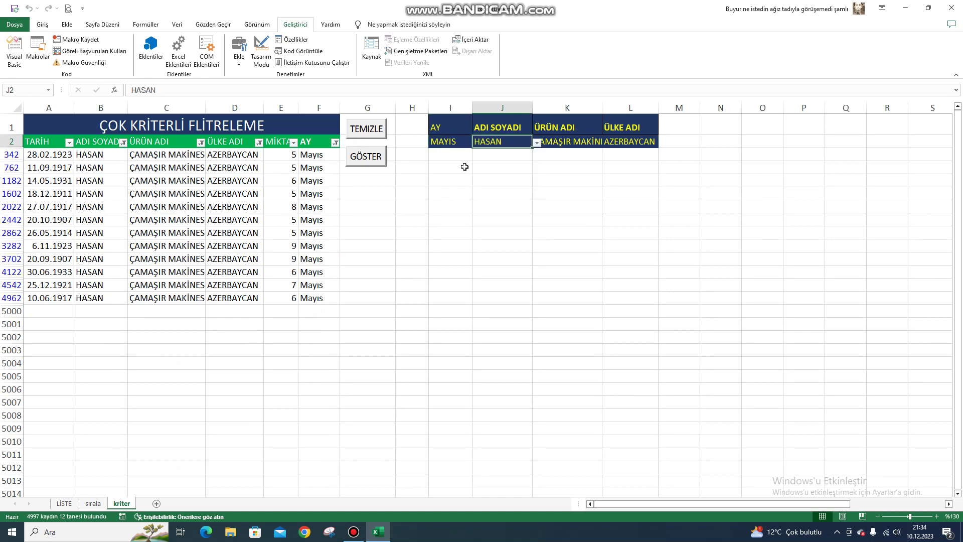
Set K2 to BUZDOLABI and L2 to RUSYA to test the auto-filter.
click(570, 143)
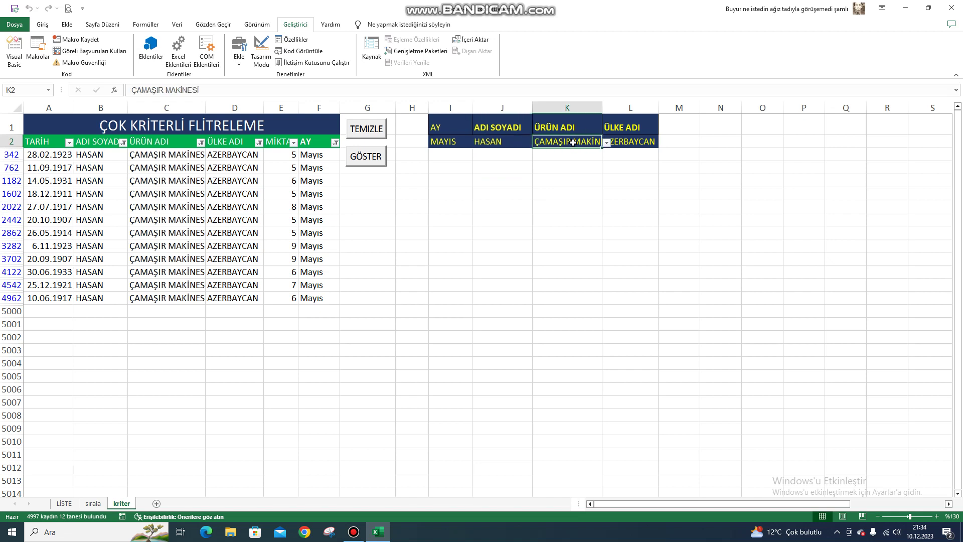
click(606, 142)
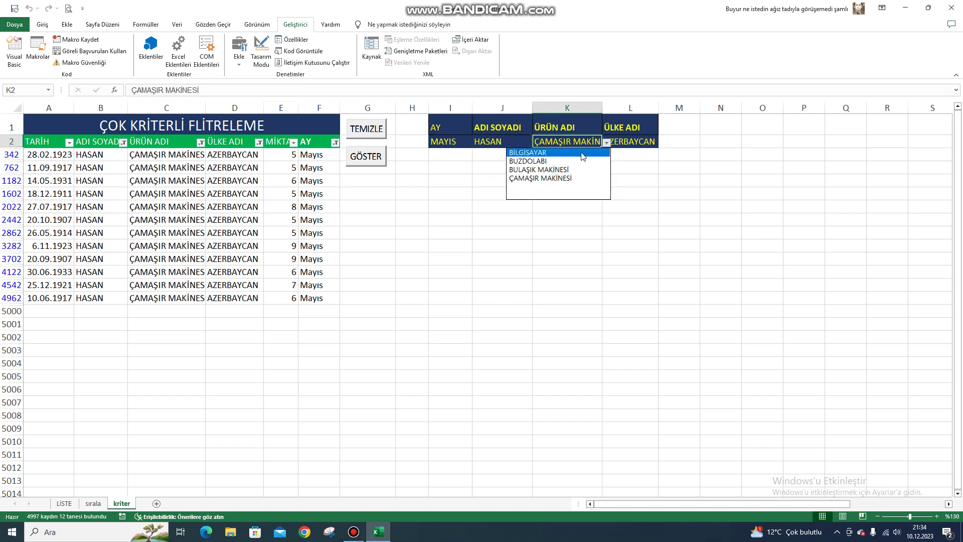
click(546, 161)
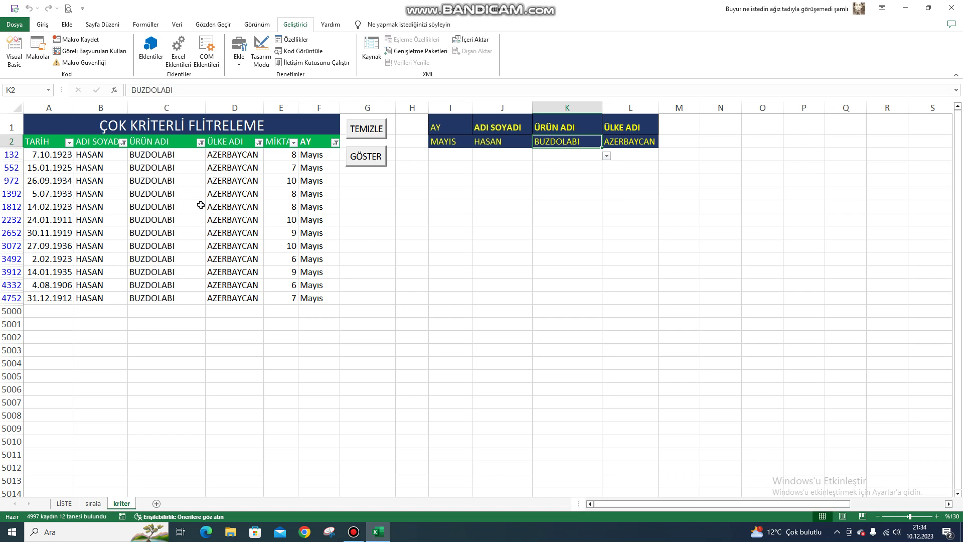
click(645, 139)
click(663, 143)
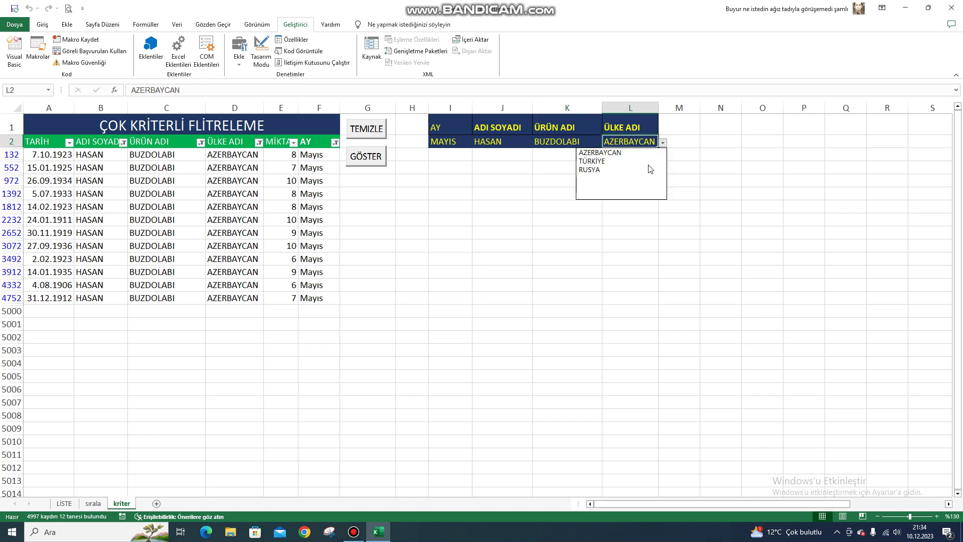
click(595, 168)
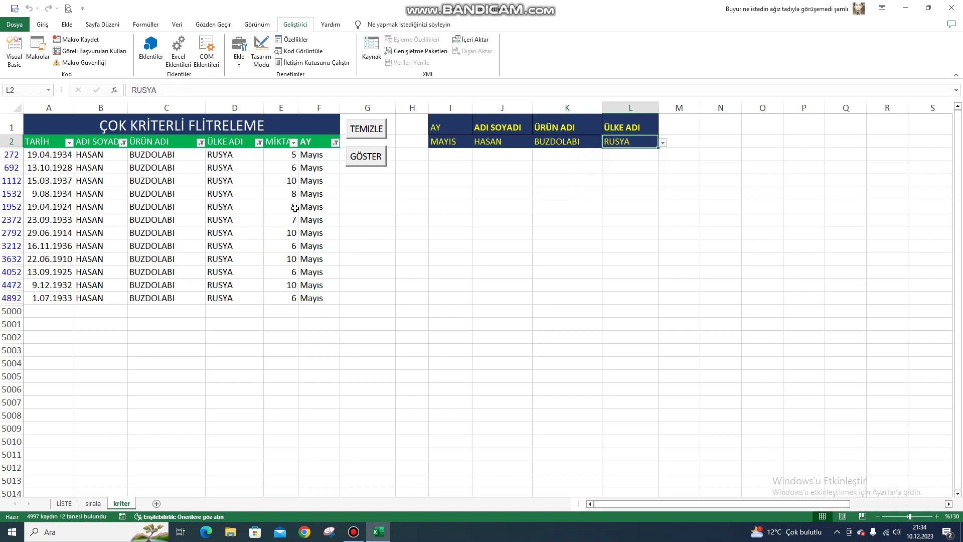
Change I2 to NİSAN and pick another person in J2.
click(439, 142)
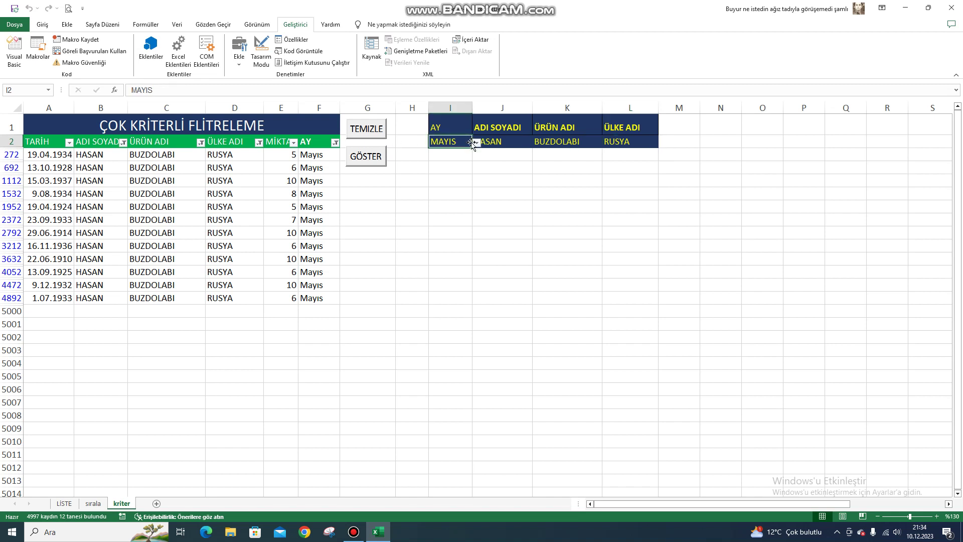
click(476, 143)
drag(478, 193, 474, 156)
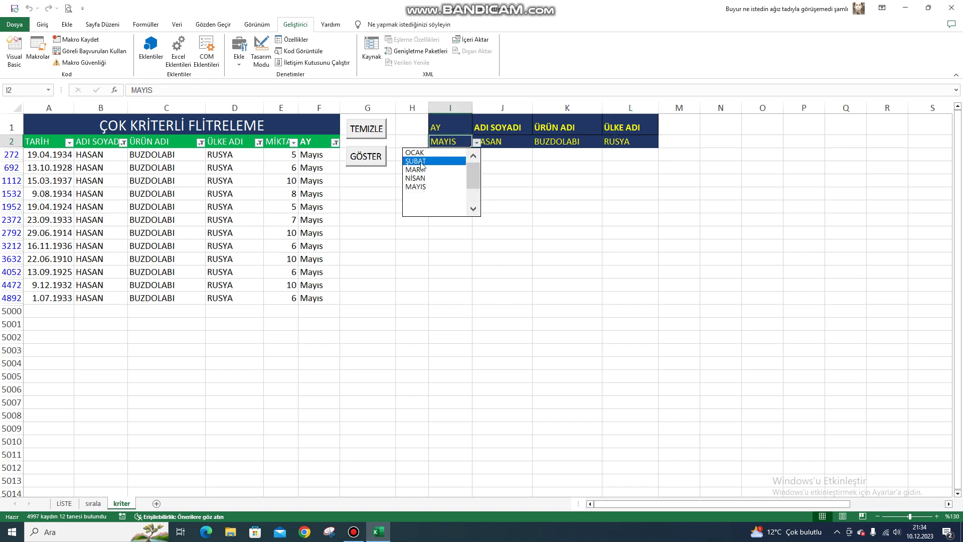
click(415, 178)
click(518, 142)
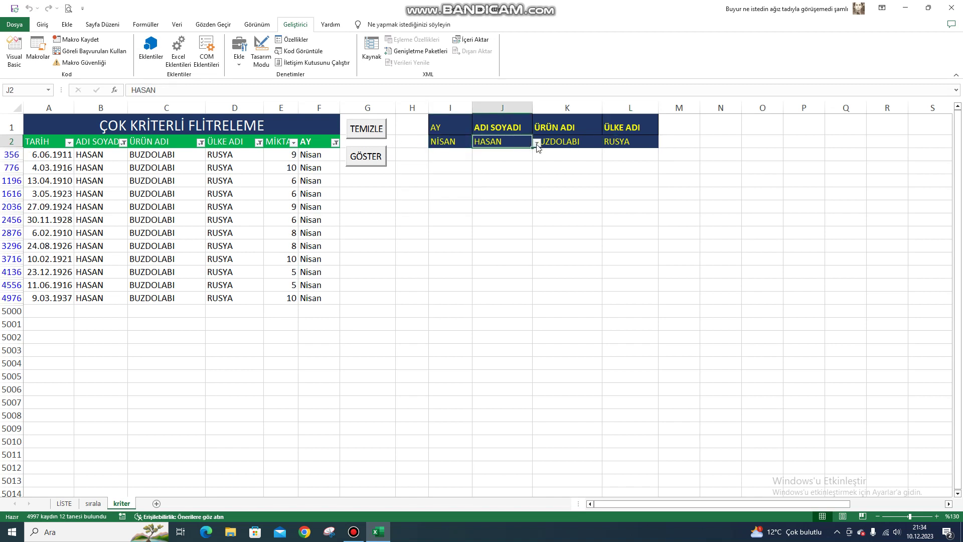
click(536, 143)
scroll(486, 170, up, 2)
click(486, 162)
Switch K2 to ÇAMAŞIR MAKİNESİ, then back to BUZDOLABI.
click(577, 142)
click(606, 145)
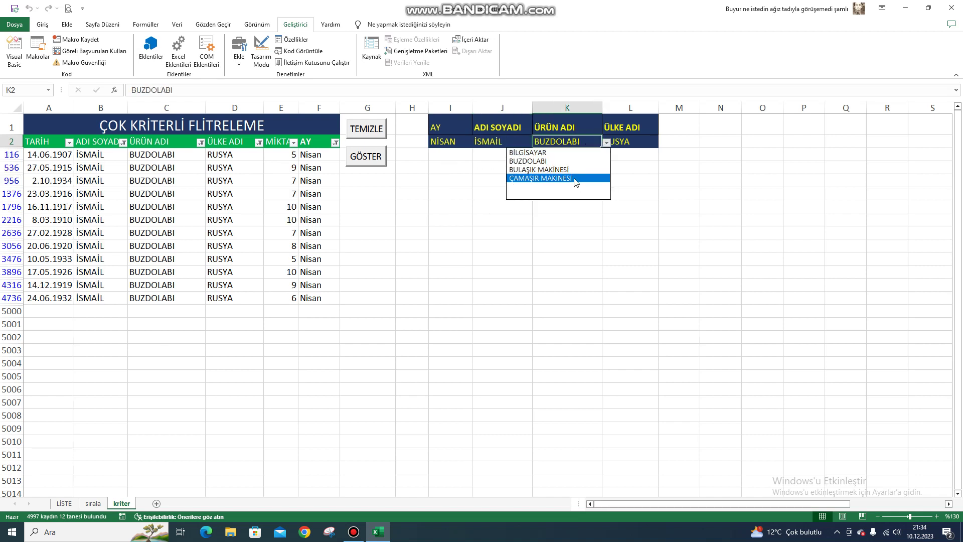
click(570, 178)
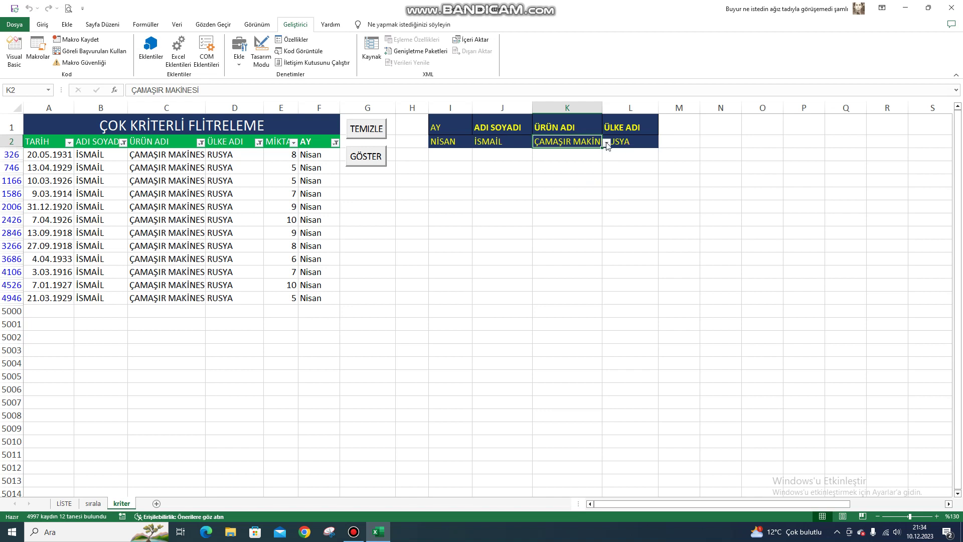
click(606, 143)
click(548, 157)
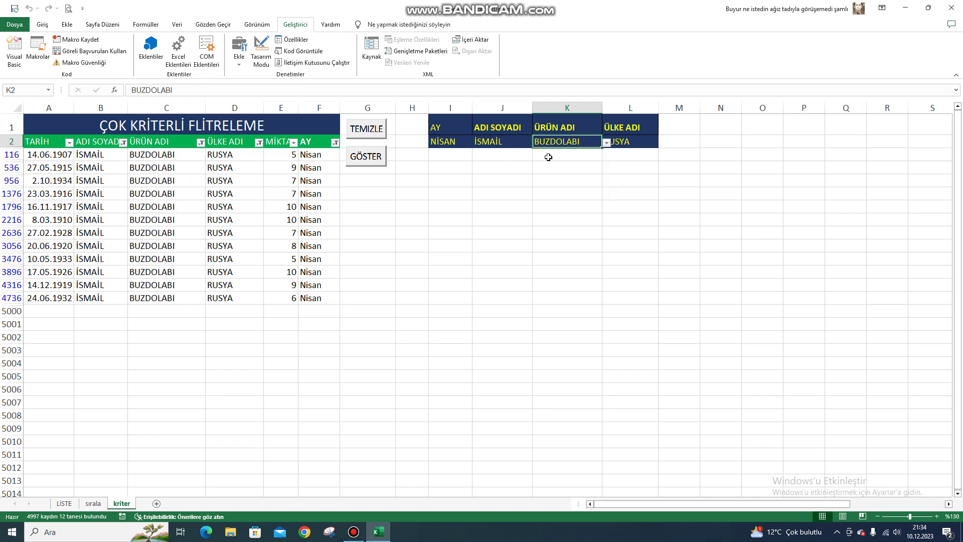
Set L2 to AZERBAYCAN, then clear the filter with TEMİZLE.
click(647, 141)
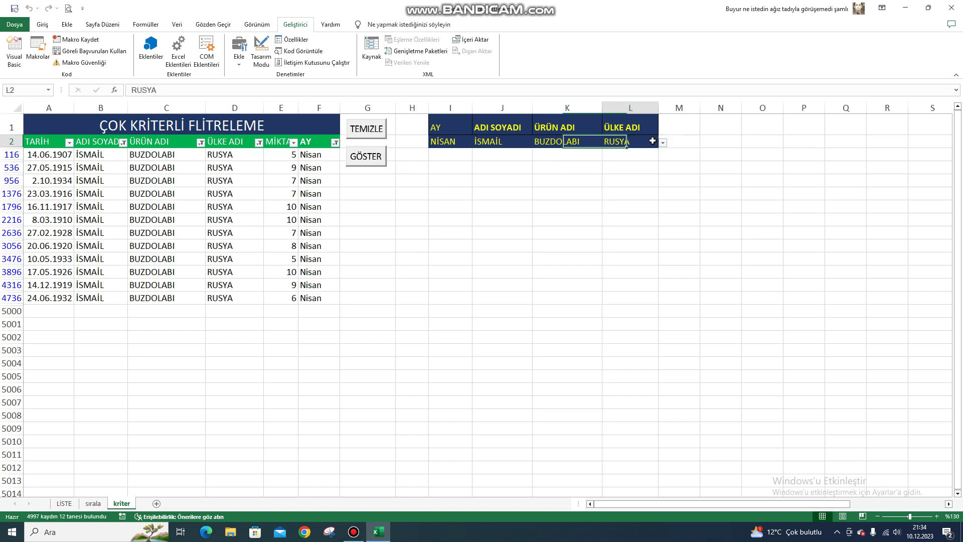
click(662, 143)
click(608, 152)
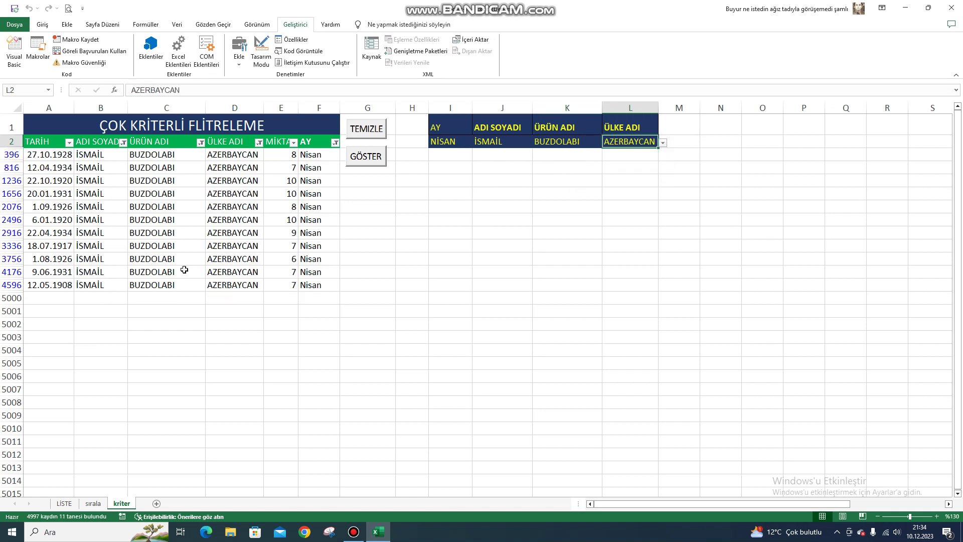
click(368, 135)
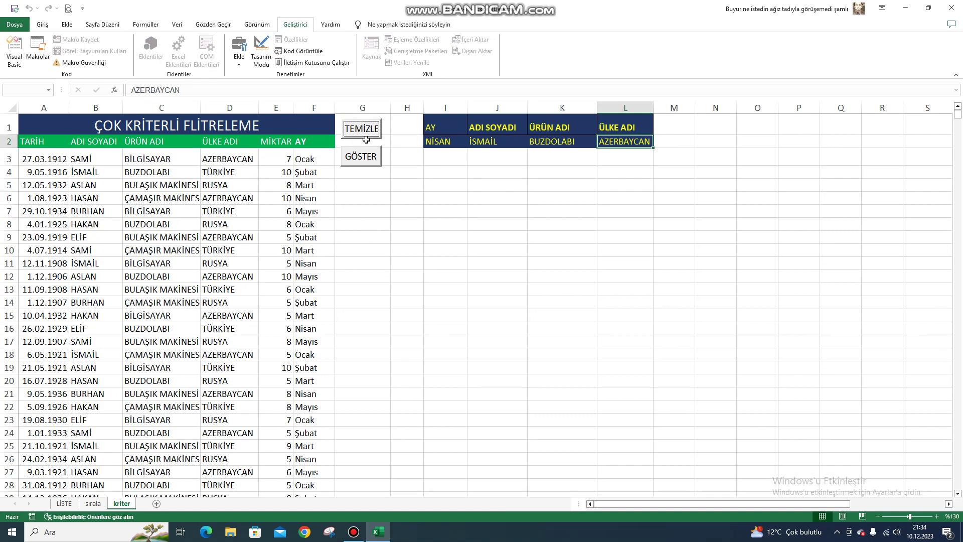